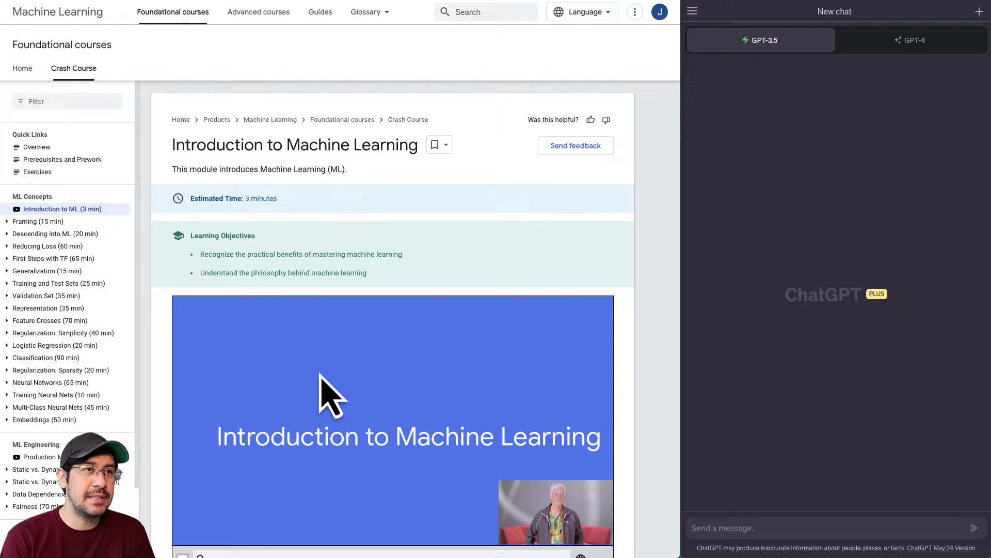
Scroll the Machine Learning Crash Course sidebar down and back up
scroll(115, 182, "down", 2)
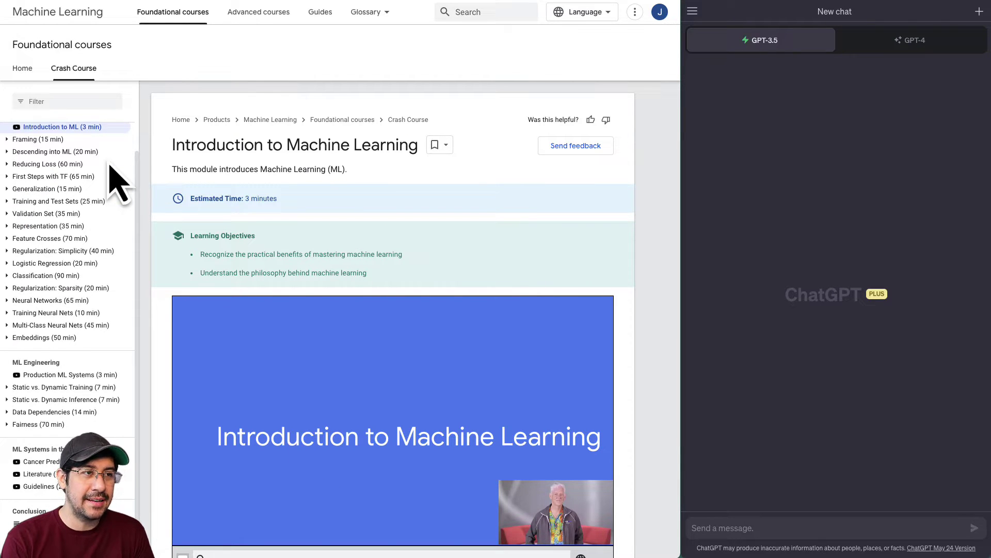
scroll(114, 182, "up", 2)
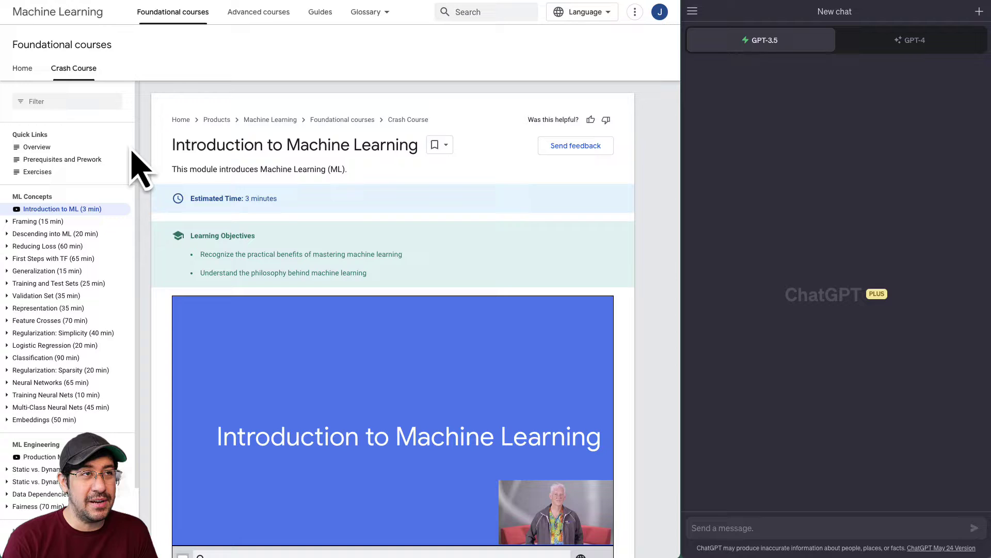
Bring up the WordPress.org home page tab in place of the Replit editor
left_click(229, 3)
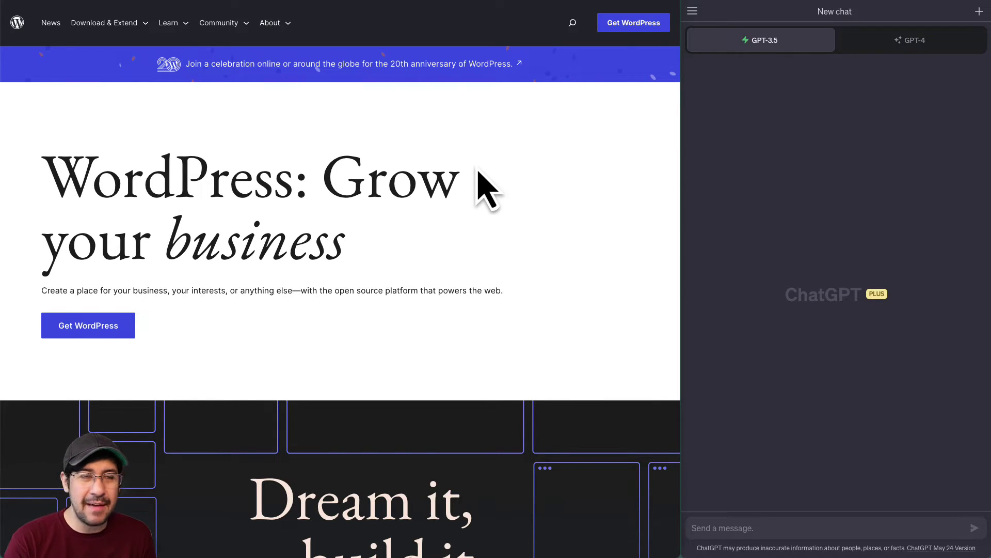
Open Get WordPress from WordPress.org's Download & Extend menu
mouse_move(132, 25)
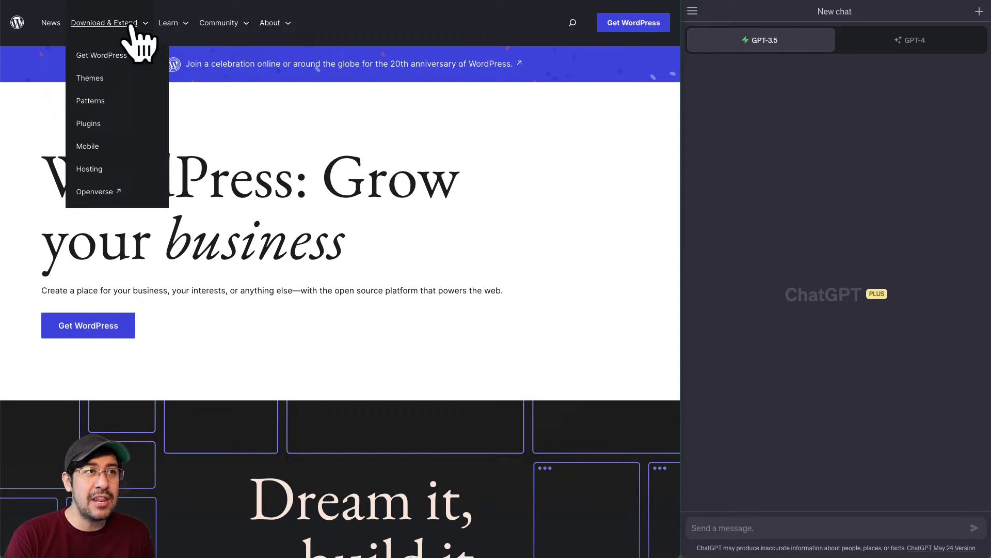
left_click(105, 55)
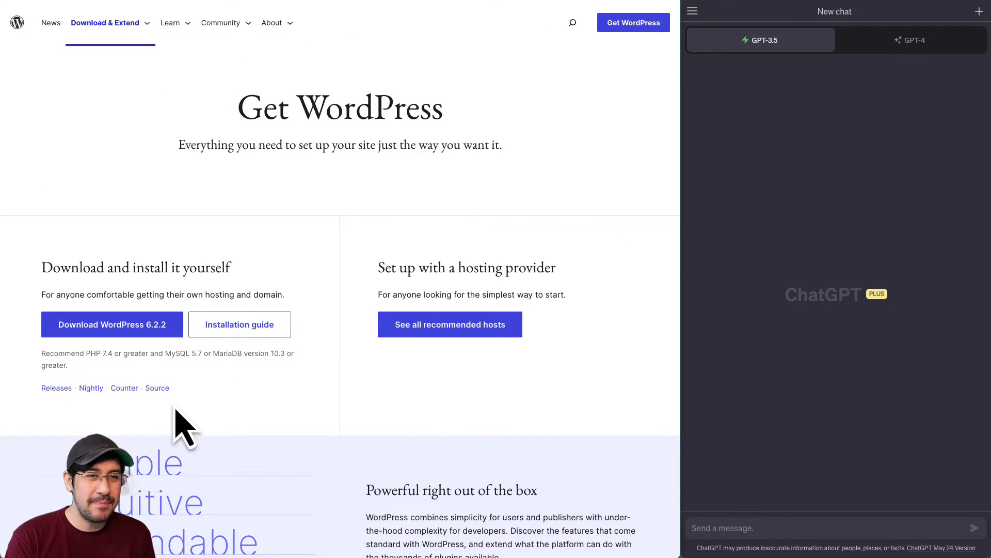
Ask ChatGPT 'when did php come out?'
left_click(737, 526)
type("whe")
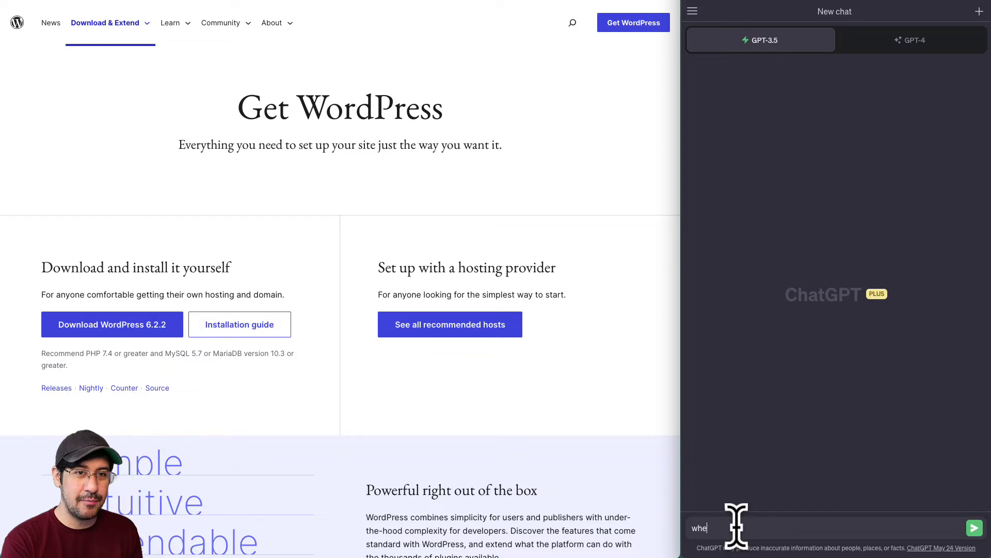
type("n did php come out?")
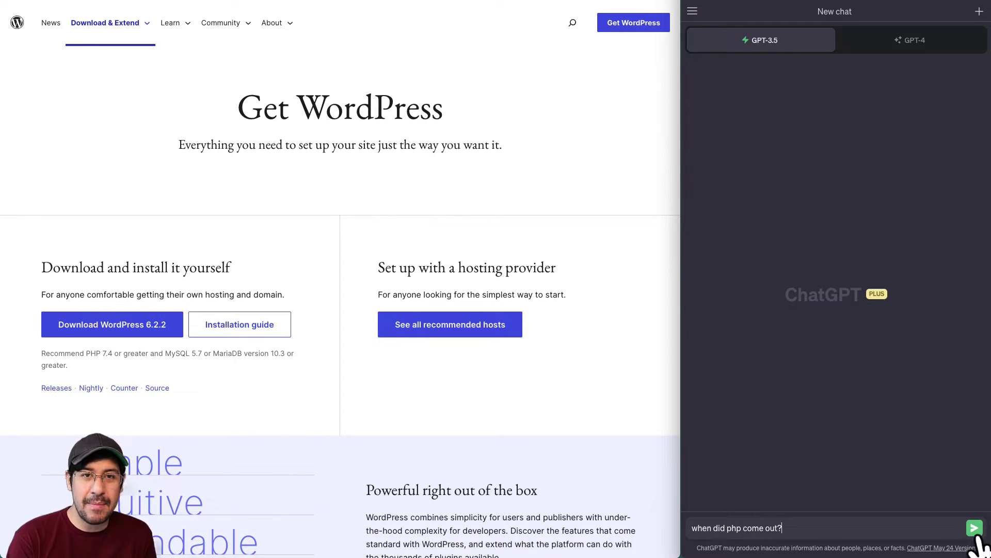
key("Return")
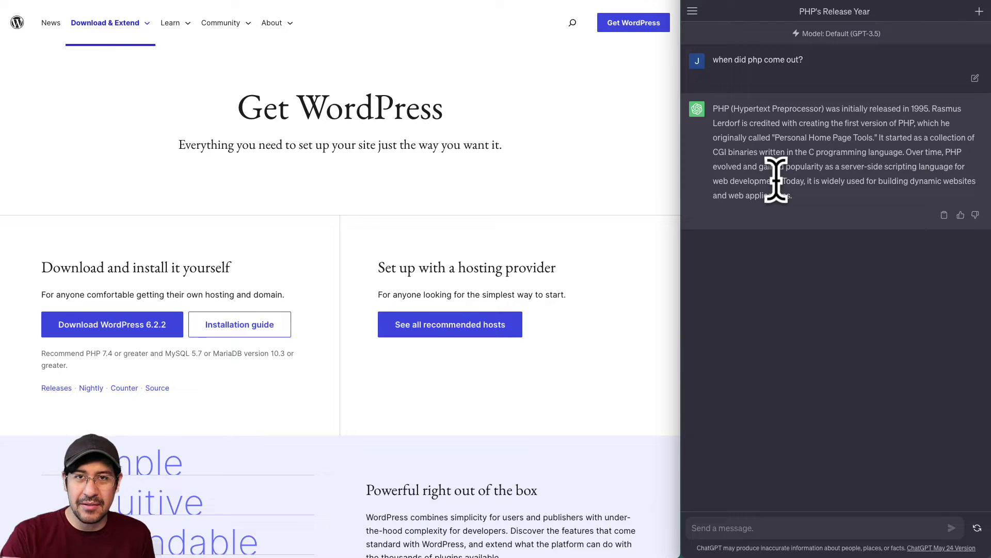
Ask ChatGPT 'show me a sample index page using php' and inspect the embedded PHP code
left_click(742, 524)
type("show me a s")
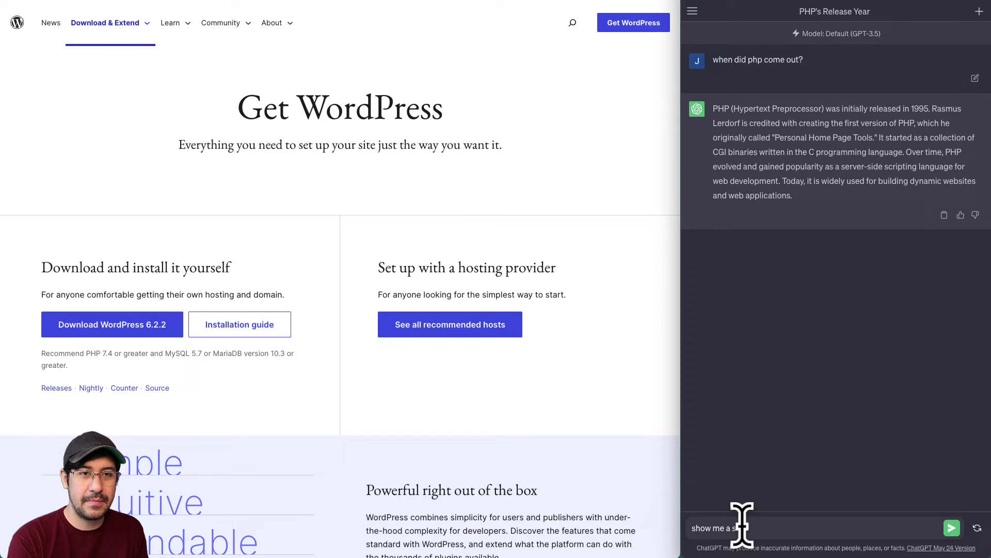
type("ample inde")
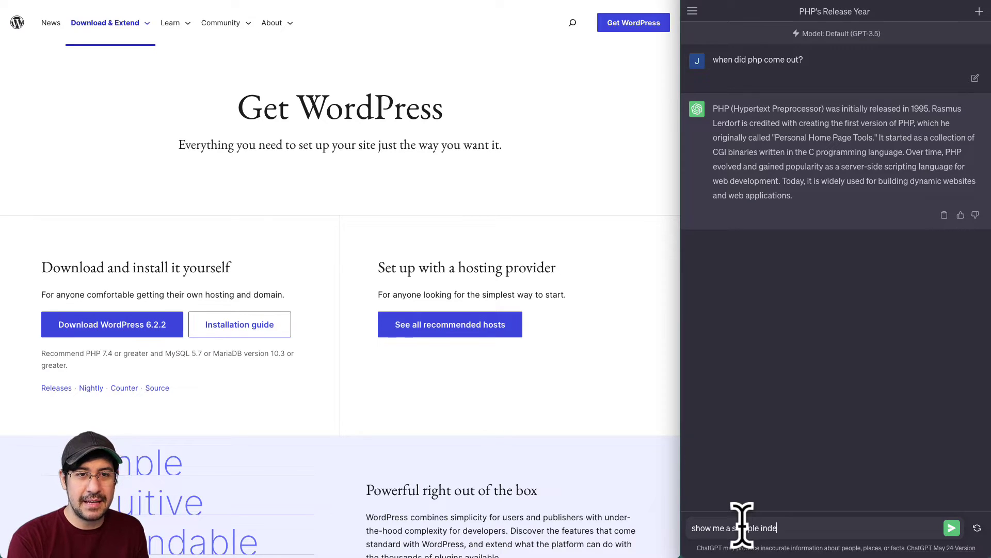
type("x page using php")
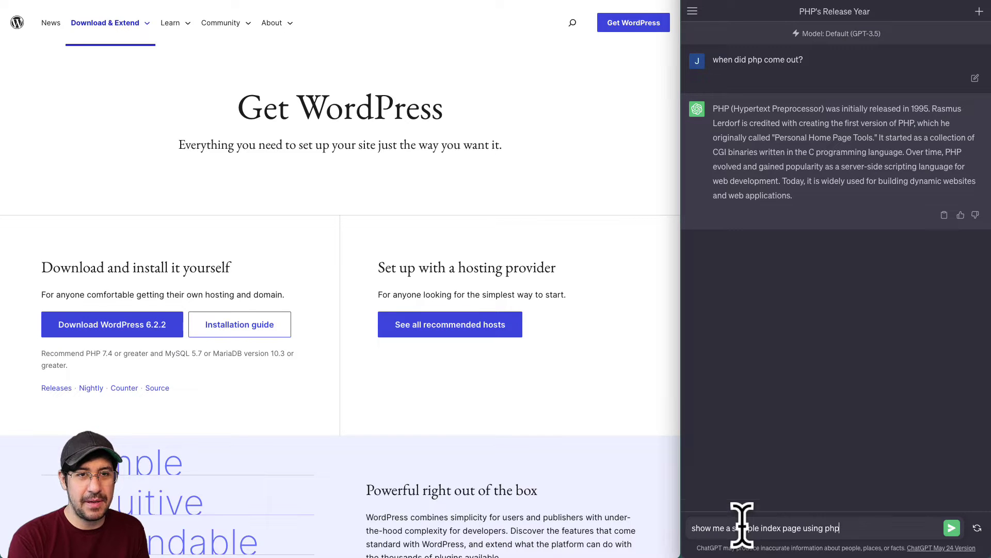
key("shift+Return")
key("BackSpace")
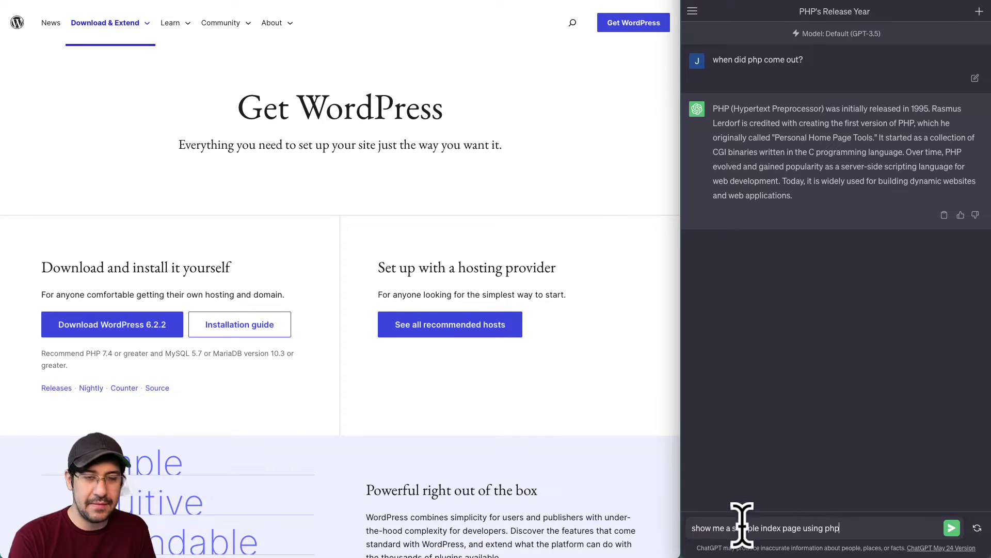
left_click(951, 527)
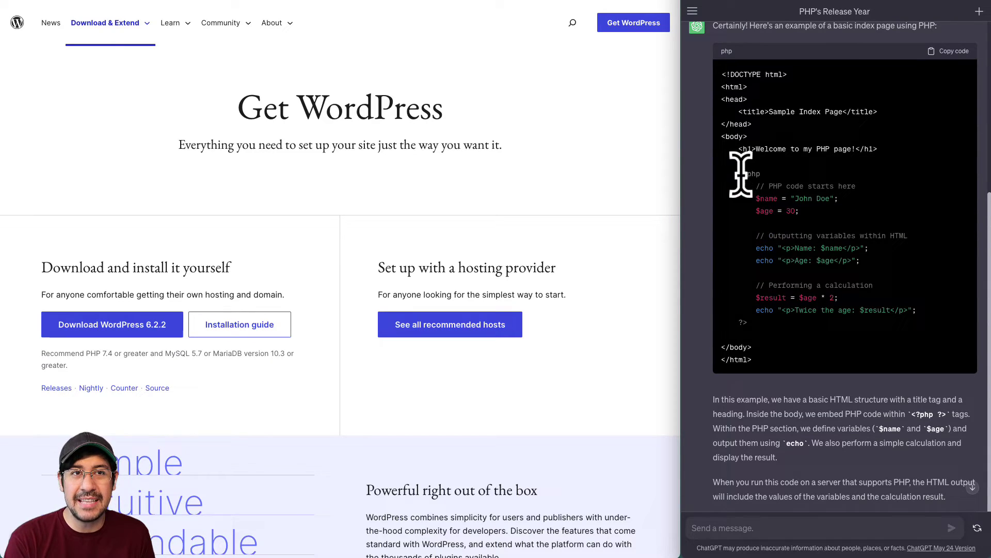
mouse_move(740, 175)
left_mouse_down()
mouse_move(775, 312)
mouse_move(759, 222)
mouse_move(730, 173)
left_mouse_up()
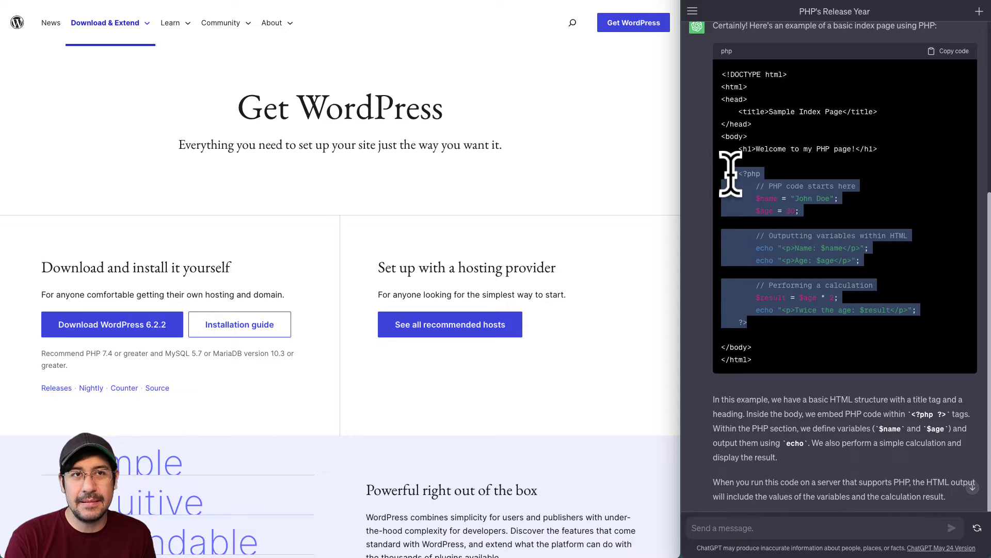
left_click(795, 211)
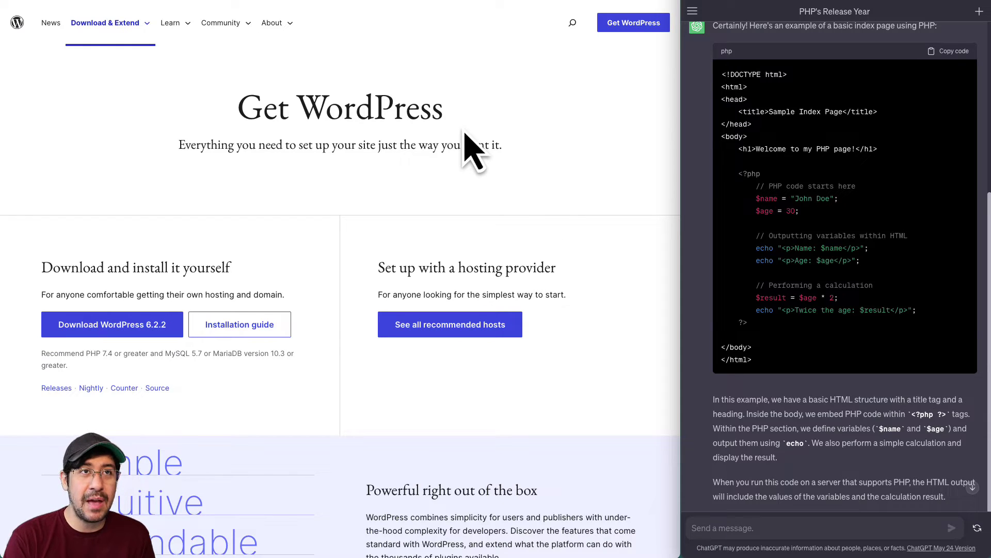
Move past the WordPress.com homepage to the Namecheap web hosting tab
key("ctrl+Tab")
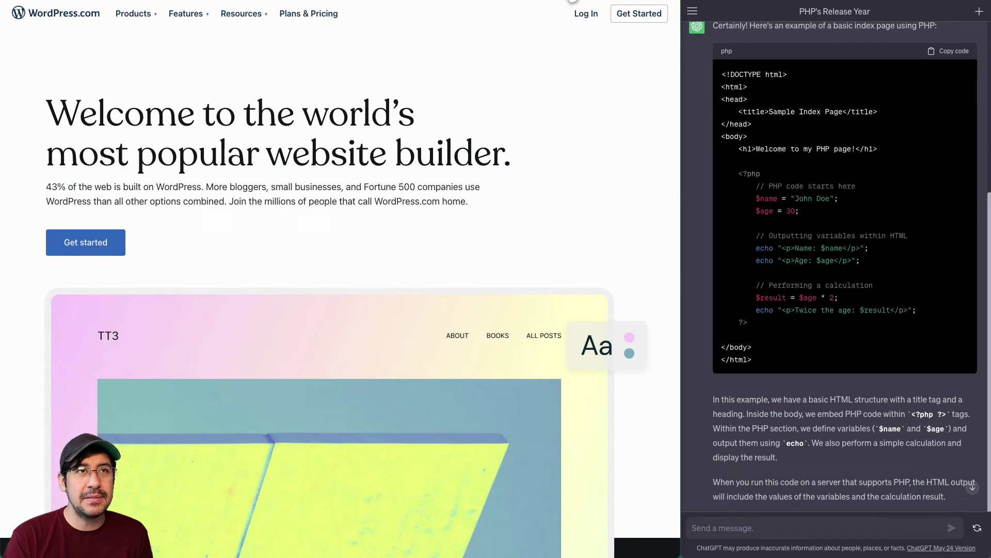
left_click(572, 1)
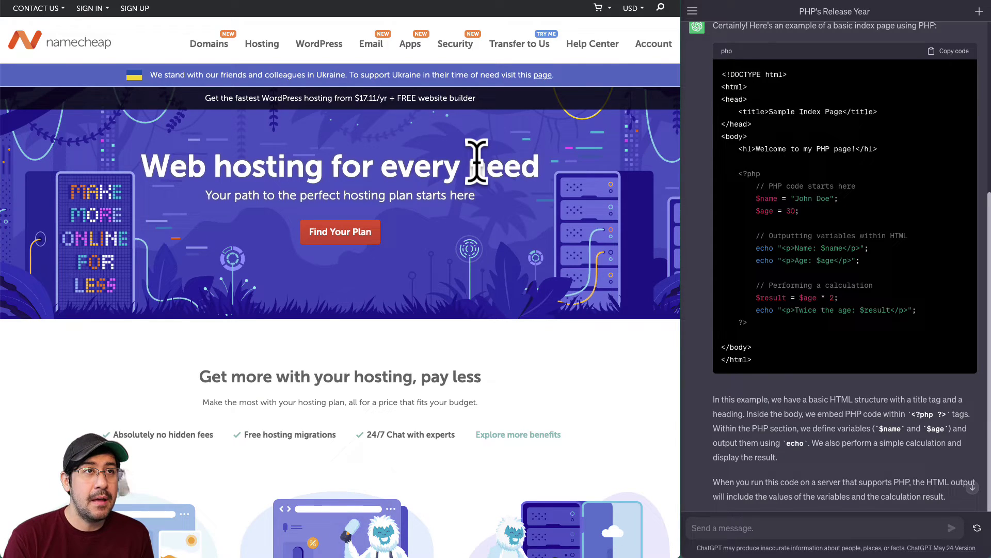
Check WordPress.com's plans and pricing, then open Namecheap's EasyWP WordPress Hosting page
mouse_move(306, 51)
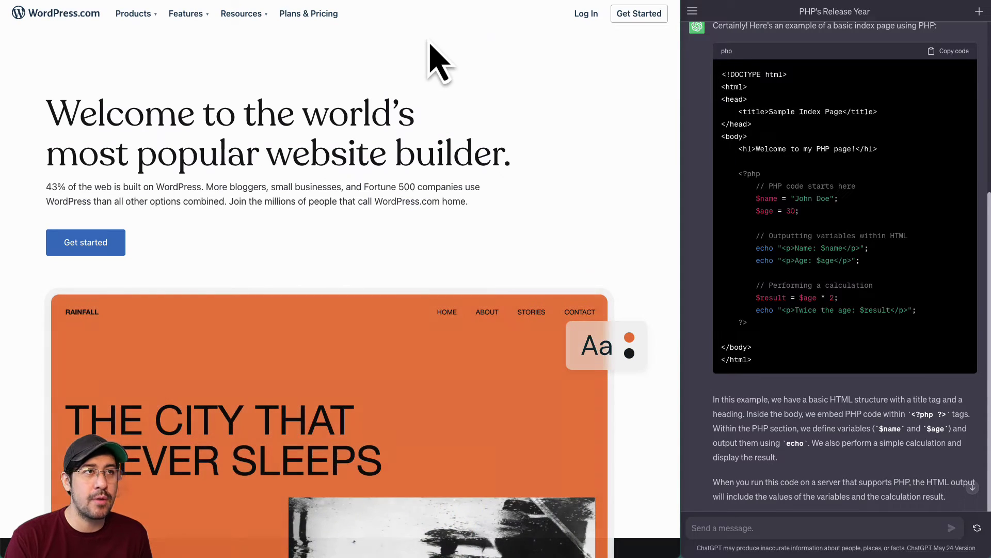
left_click(318, 13)
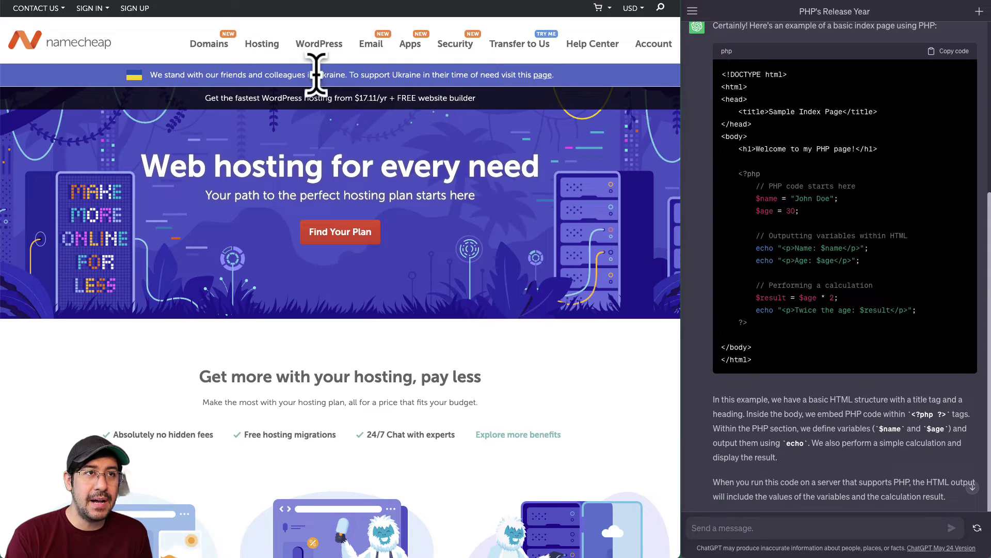
left_click(319, 46)
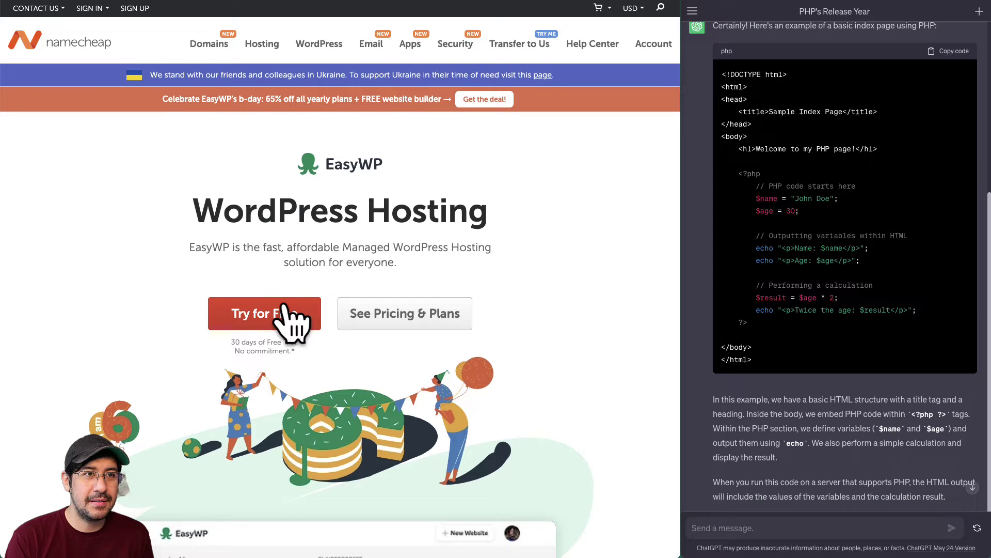
scroll(287, 321, "down", 10)
scroll(289, 321, "up", 5)
scroll(290, 323, "up", 5)
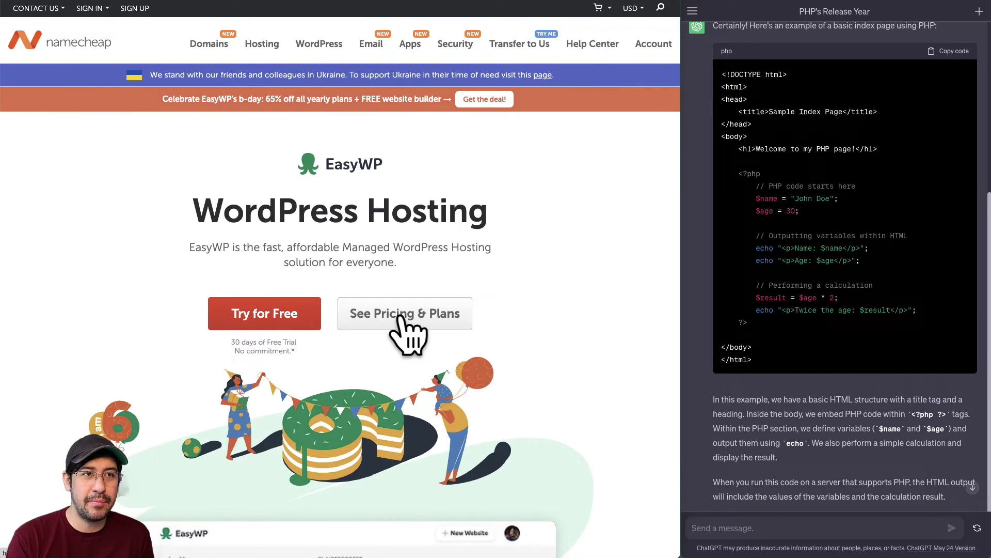
Review EasyWP plan prices, noting the Starter's $48.88 renewal, then open Shared Hosting
left_click(454, 323)
scroll(243, 408, "down", 2)
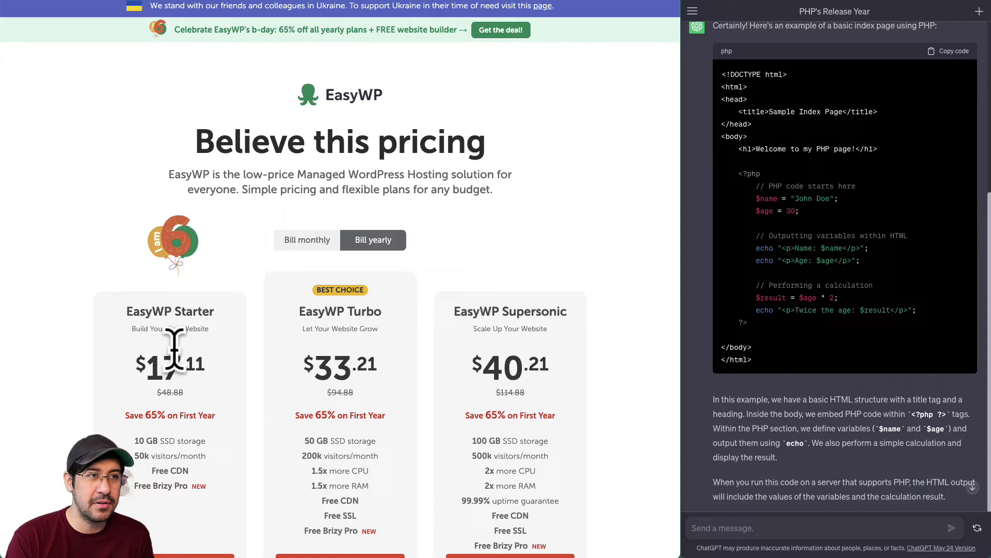
scroll(168, 343, "down", 1)
scroll(176, 388, "down", 2)
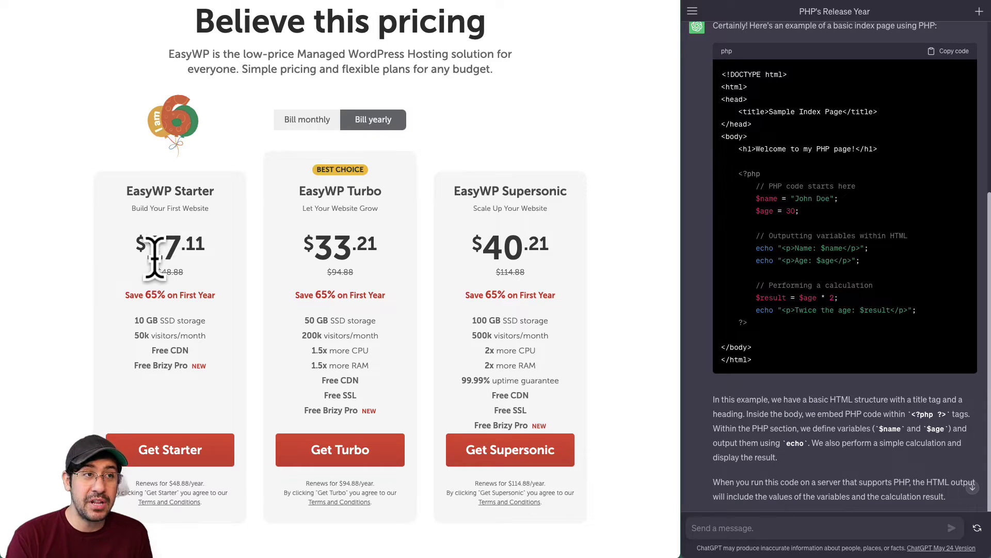
left_click_drag(146, 484, 206, 484)
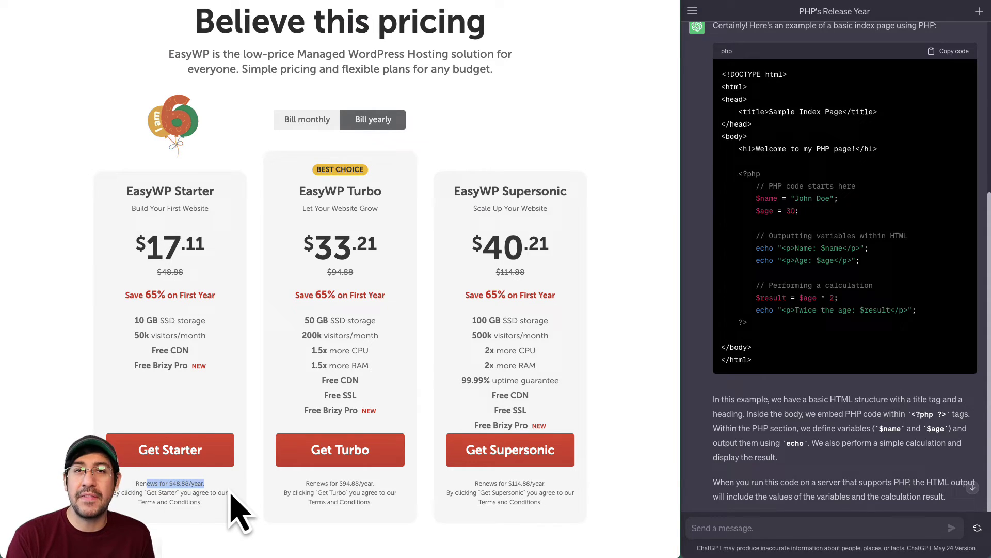
scroll(274, 416, "up", 4)
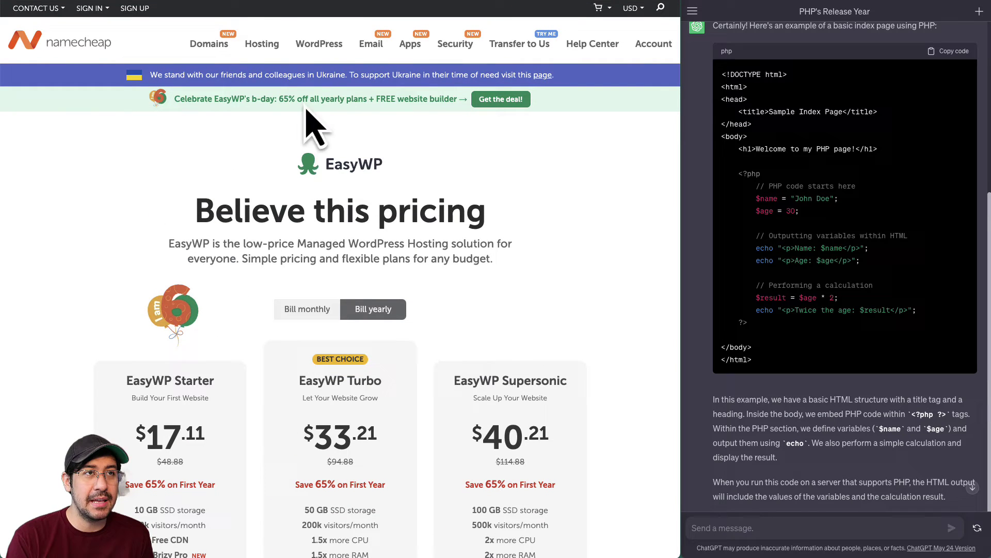
mouse_move(268, 43)
left_click(282, 75)
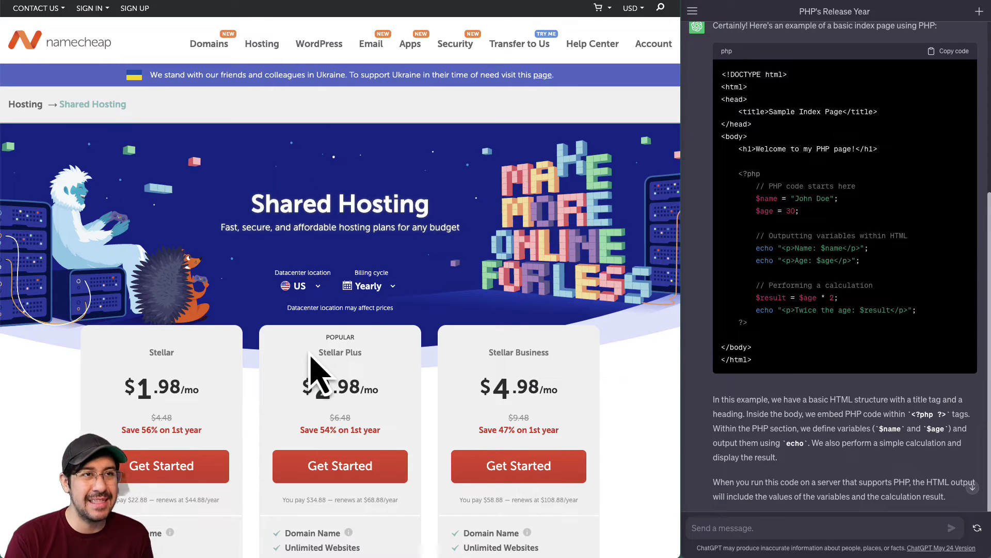
scroll(266, 364, "down", 2)
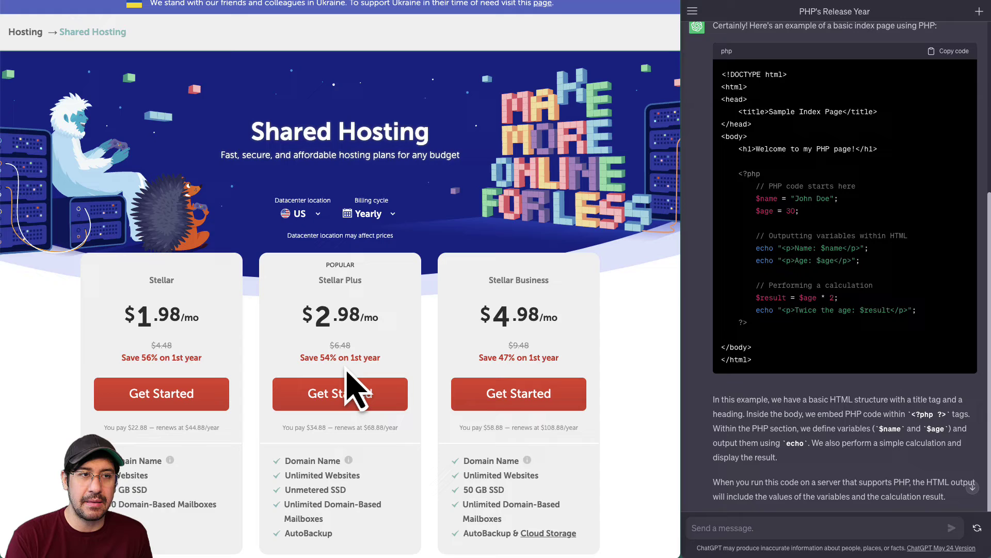
scroll(356, 393, "down", 3)
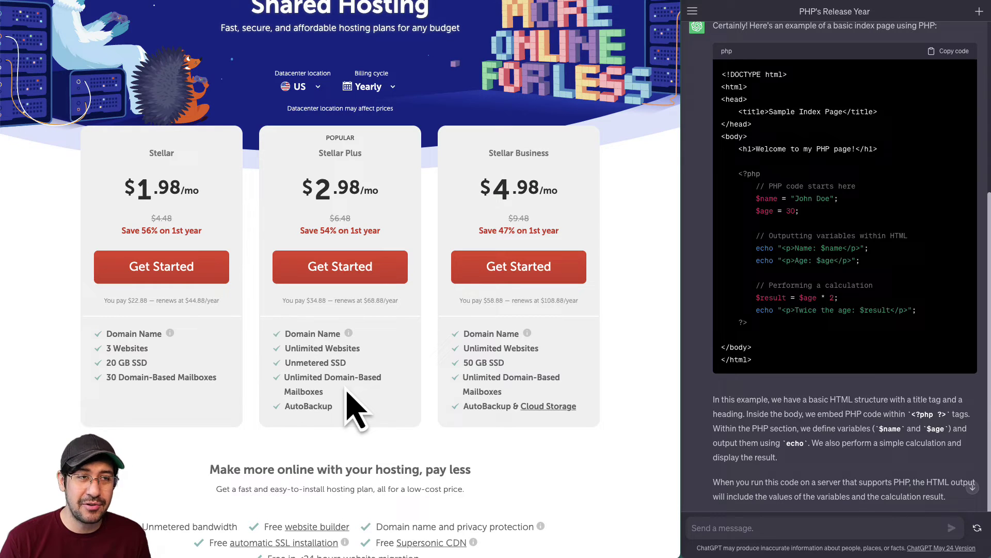
scroll(355, 408, "down", 2)
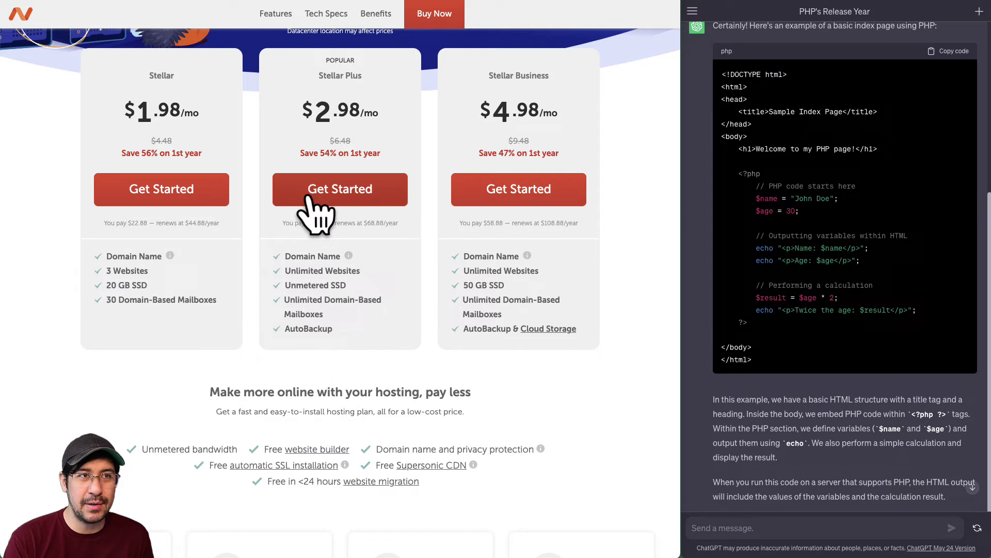
scroll(343, 227, "up", 5)
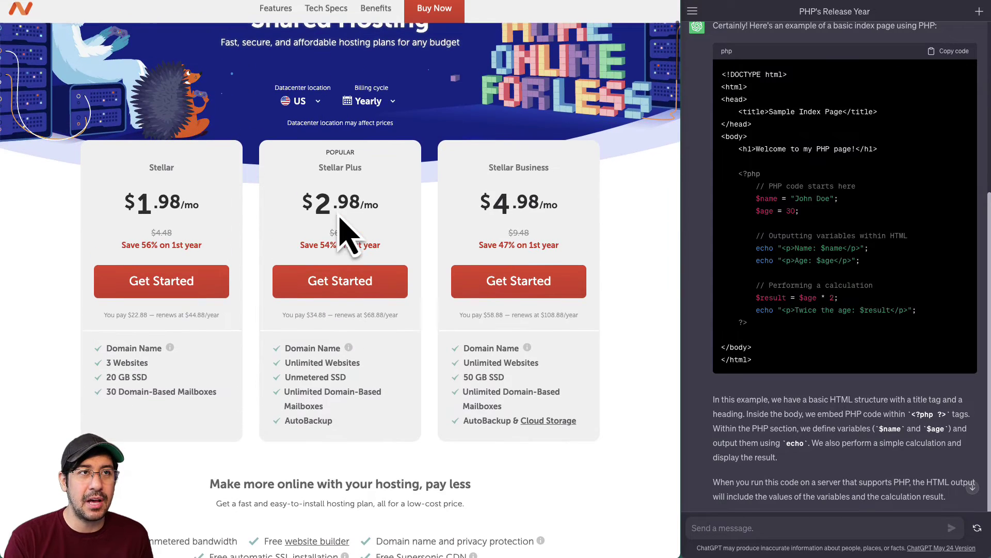
scroll(335, 155, "up", 3)
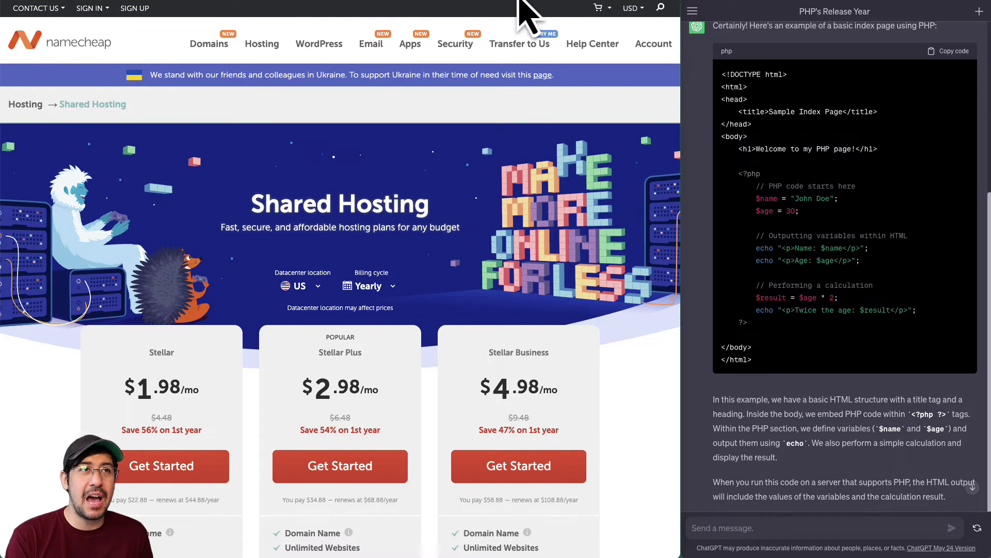
Switch to the Replit SmallHeftyMp3 project with index.html and its Hello world preview
left_click(231, 1)
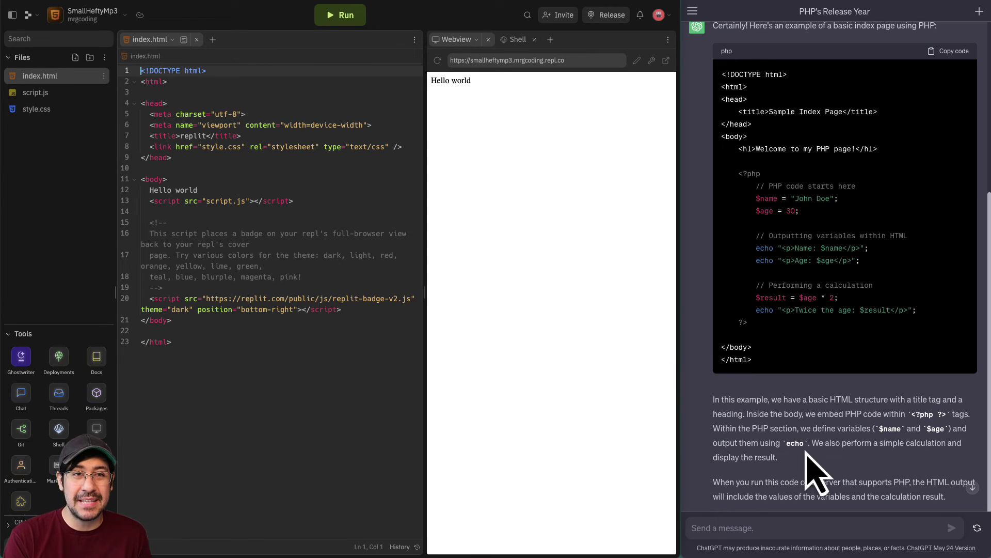
Draft the ChatGPT question 'how can i port an html, css, js site to wordpres' unsent
scroll(804, 494, "down", 1)
left_click(763, 527)
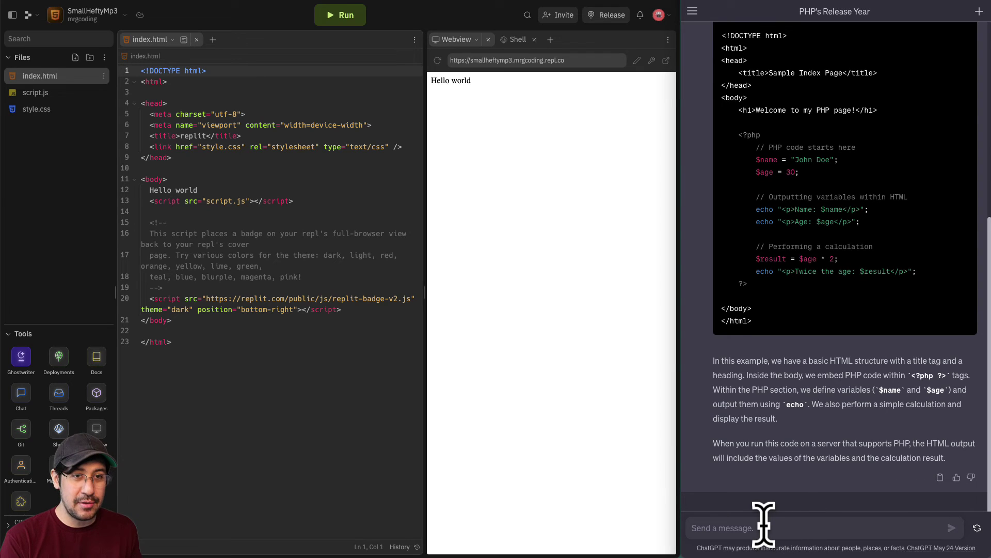
type("how can i port an html, css, js")
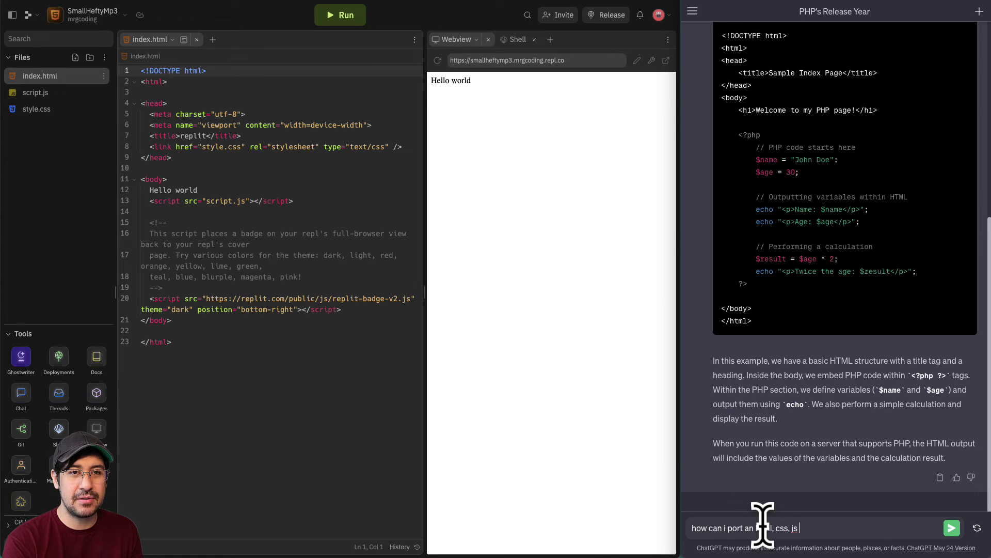
type(" site to wordpress?")
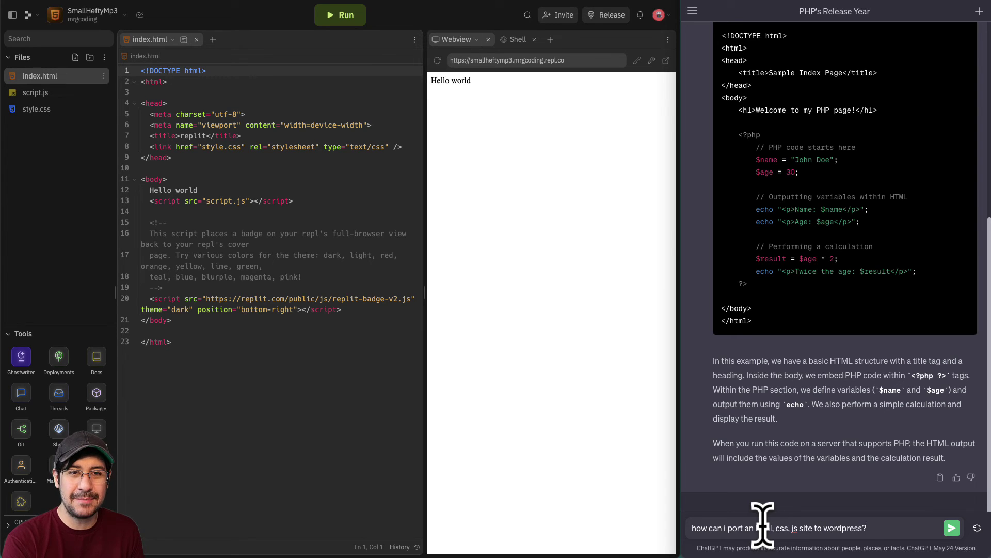
Send the WordPress porting question and highlight step 1 of ChatGPT's reply
left_click(952, 527)
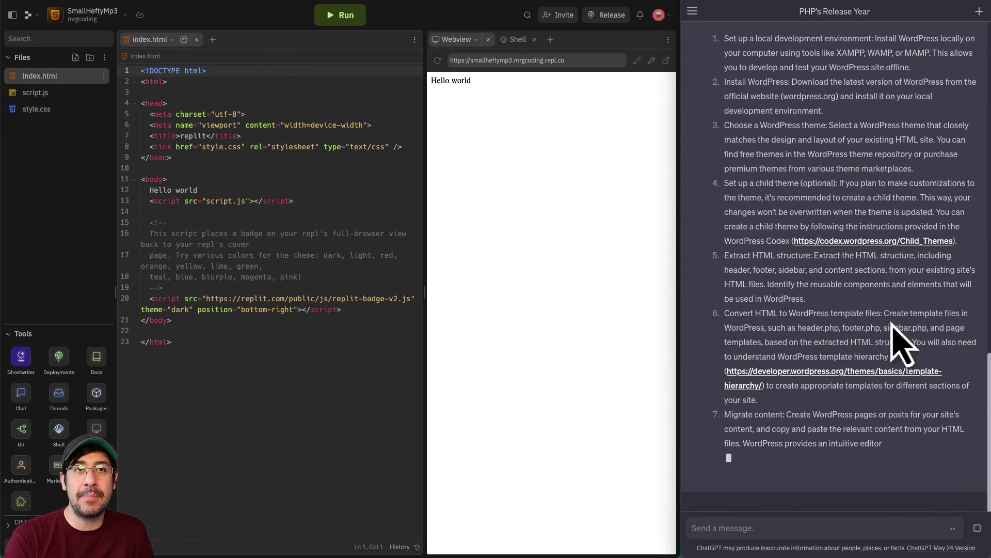
scroll(896, 341, "up", 1)
left_click_drag(725, 61, 837, 75)
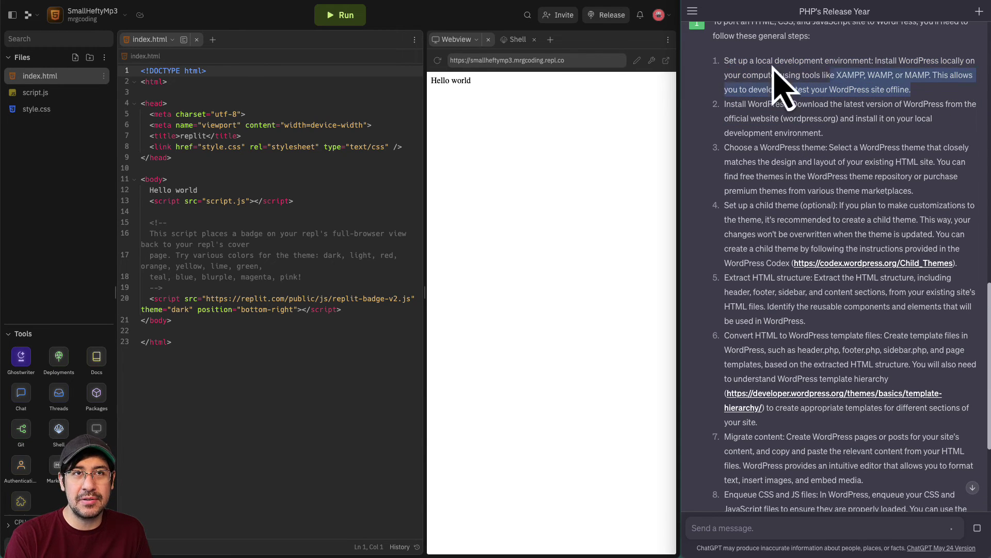
left_click_drag(773, 67, 713, 63)
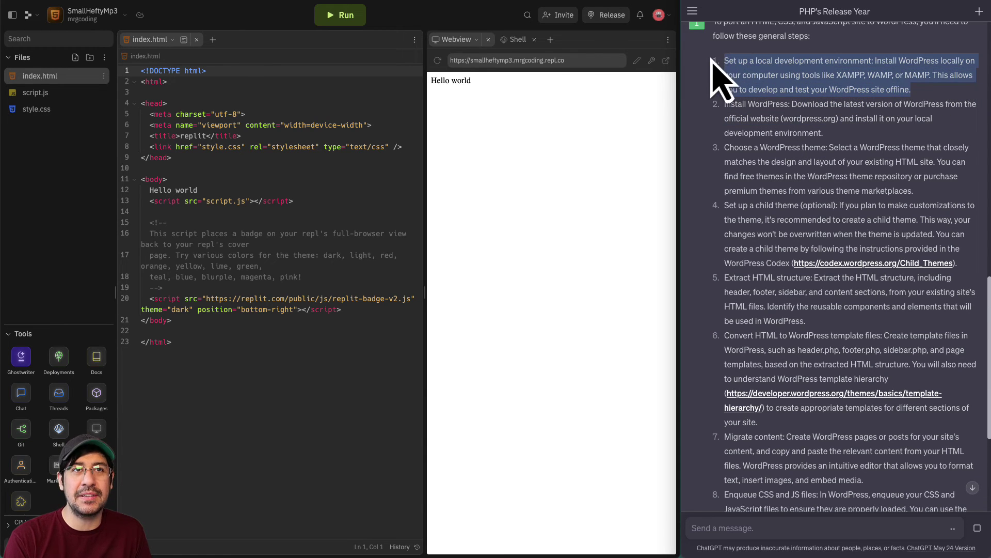
Read steps 2–4 of the reply: installing WordPress, choosing a theme and creating a child theme
triple_click(743, 116)
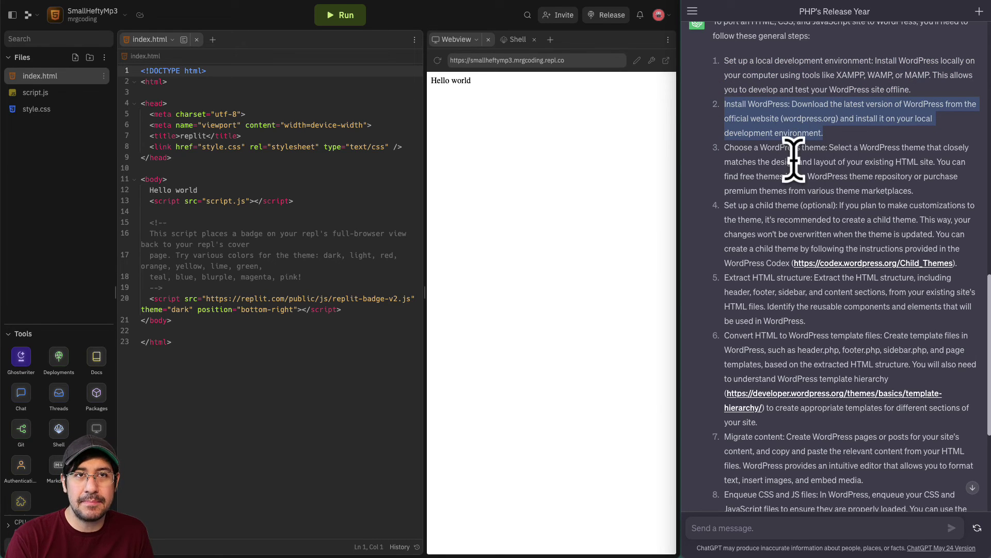
scroll(790, 155, "down", 1)
left_click(722, 101)
triple_click(723, 101)
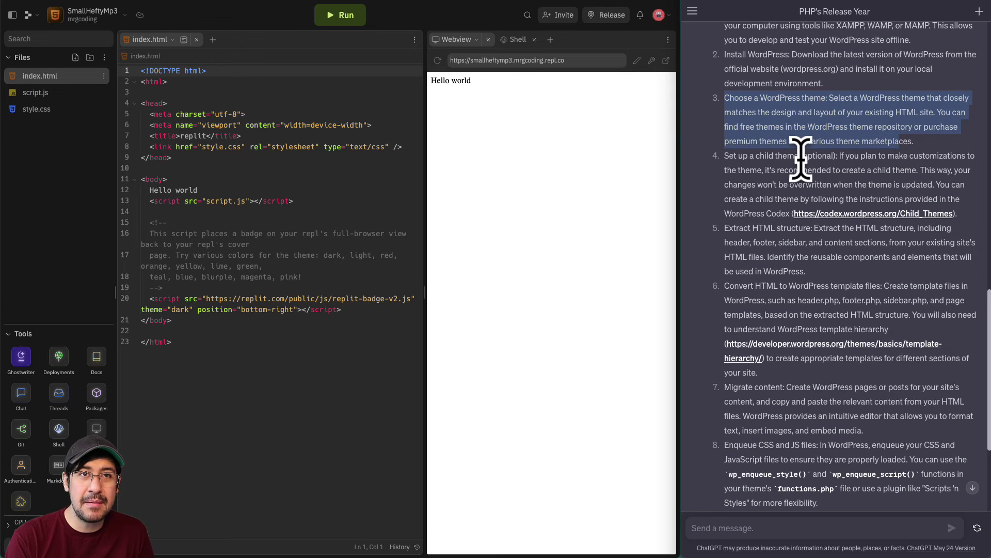
scroll(779, 150, "down", 1)
left_click(736, 128)
left_click_drag(736, 128, 960, 184)
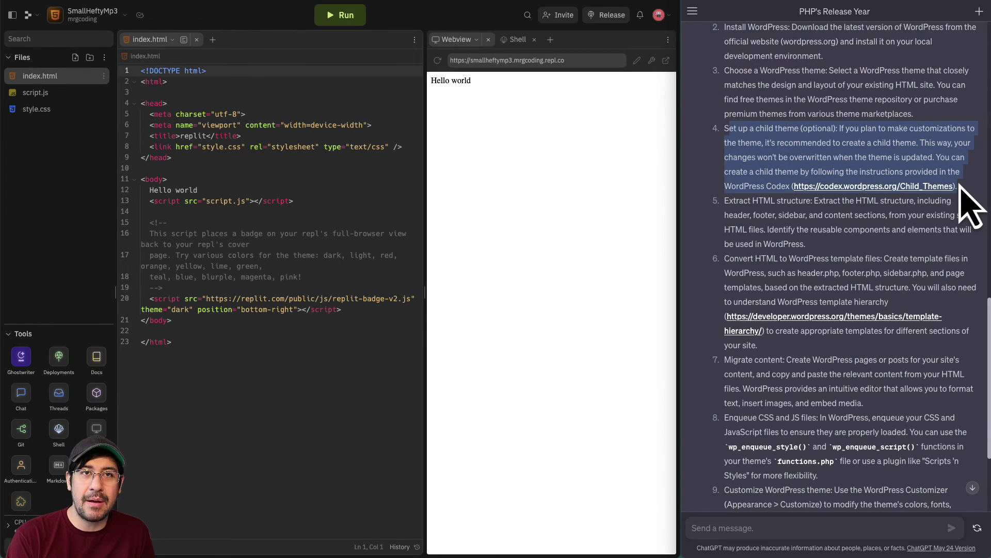
left_click(771, 144)
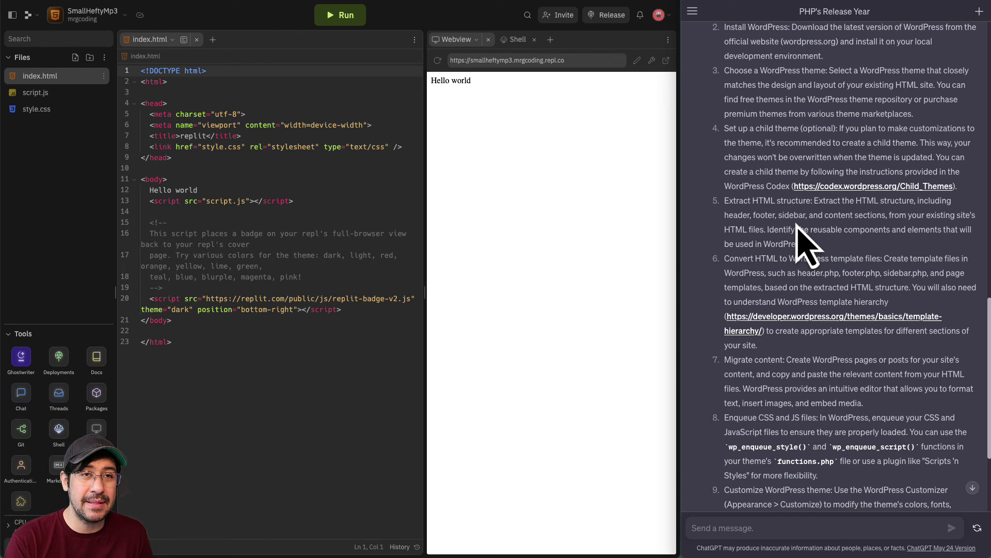
left_click_drag(725, 200, 896, 244)
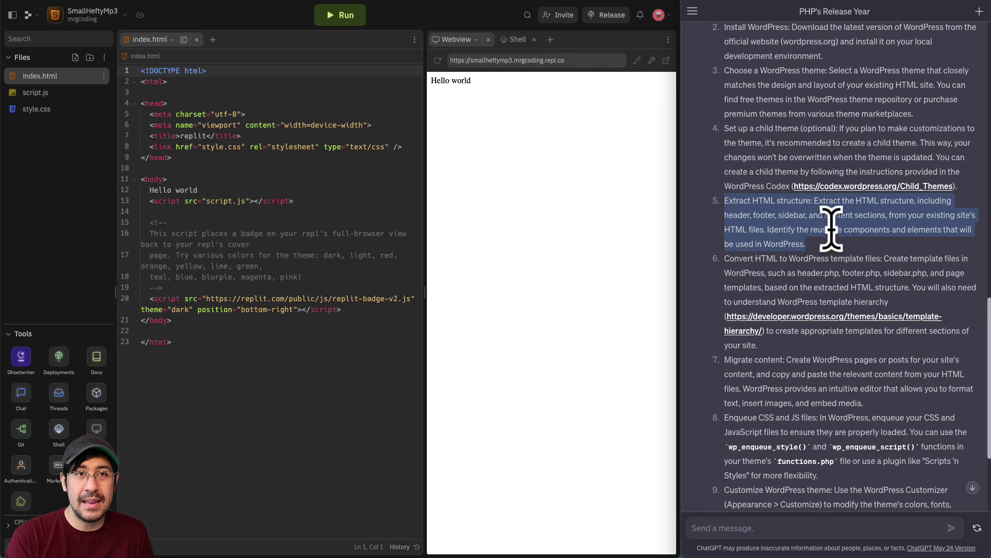
left_click_drag(823, 201, 870, 252)
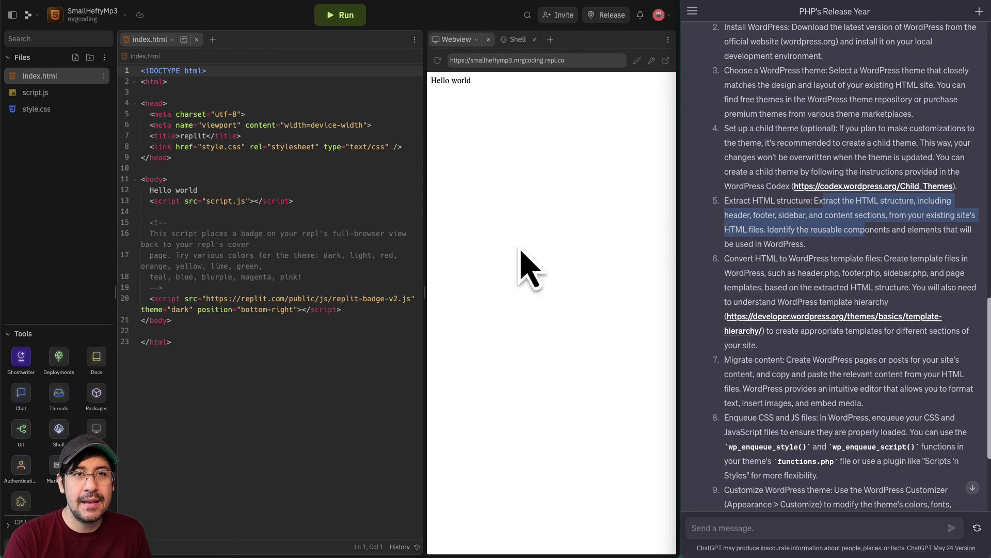
scroll(787, 237, "down", 3)
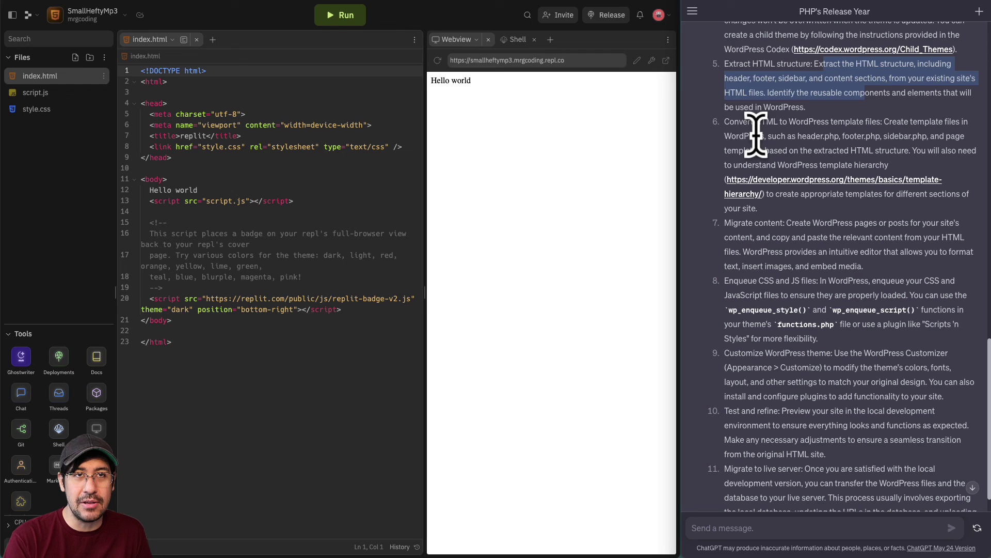
left_click_drag(734, 121, 825, 136)
left_click_drag(755, 222, 827, 282)
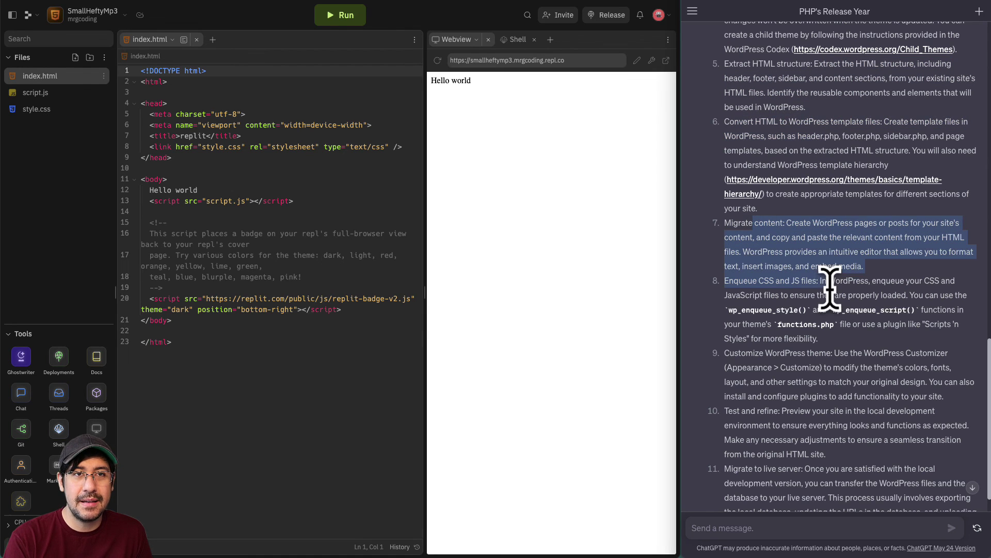
scroll(847, 289, "down", 1)
scroll(857, 310, "down", 1)
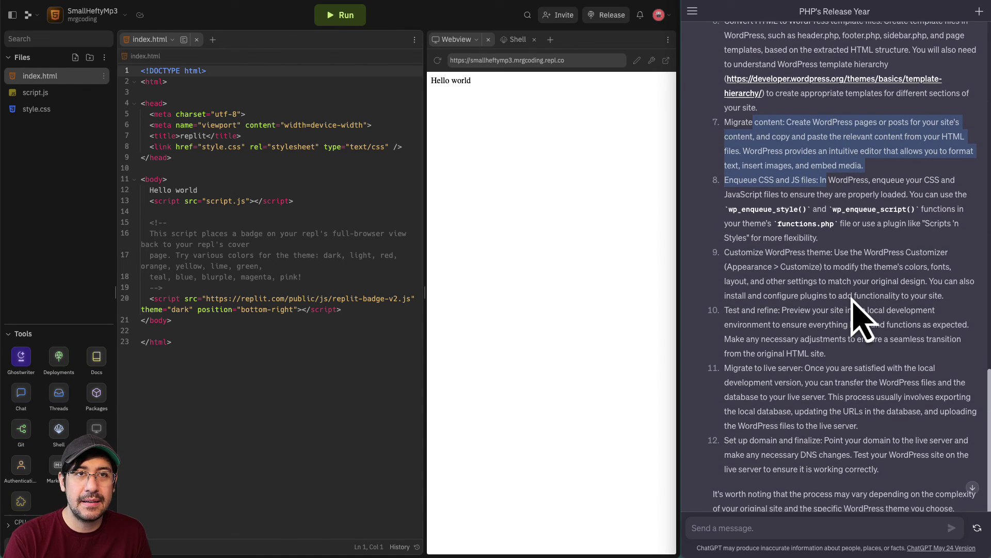
left_click(857, 248)
left_click_drag(753, 194, 869, 363)
left_click(814, 277)
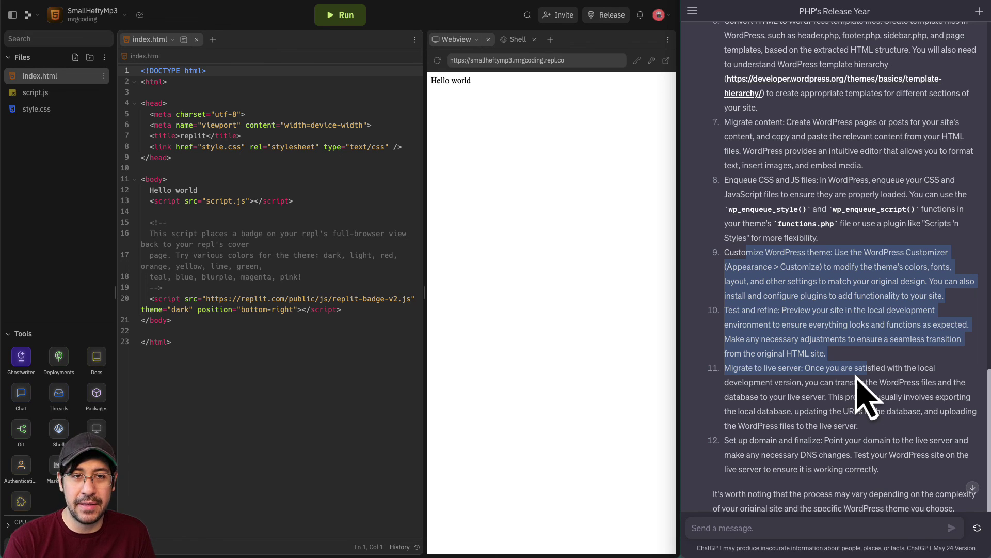
scroll(862, 430, "down", 1)
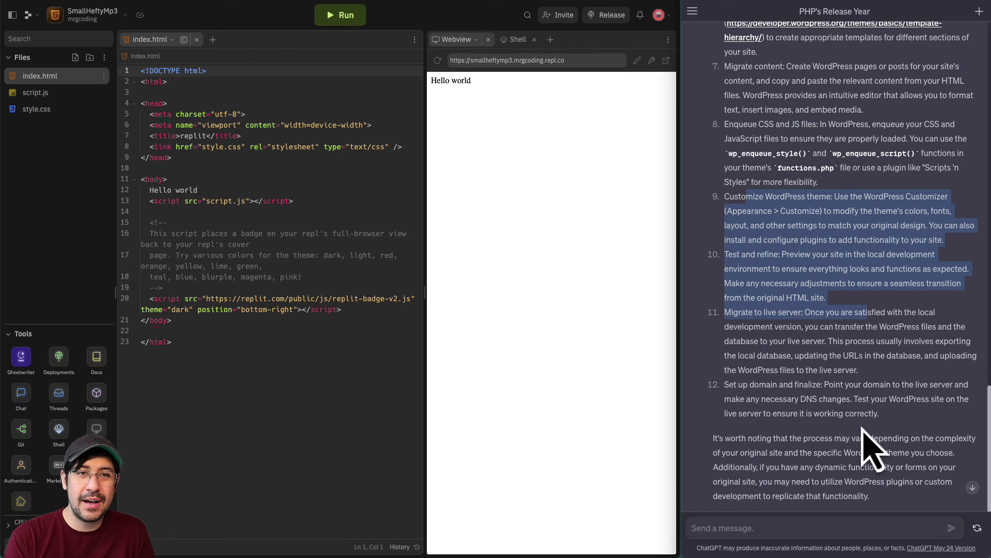
scroll(860, 423, "down", 1)
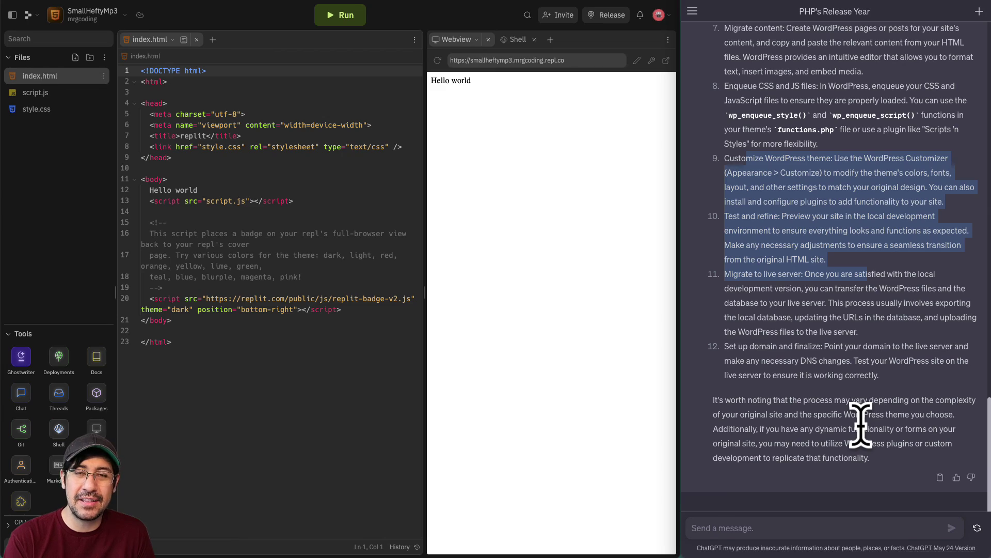